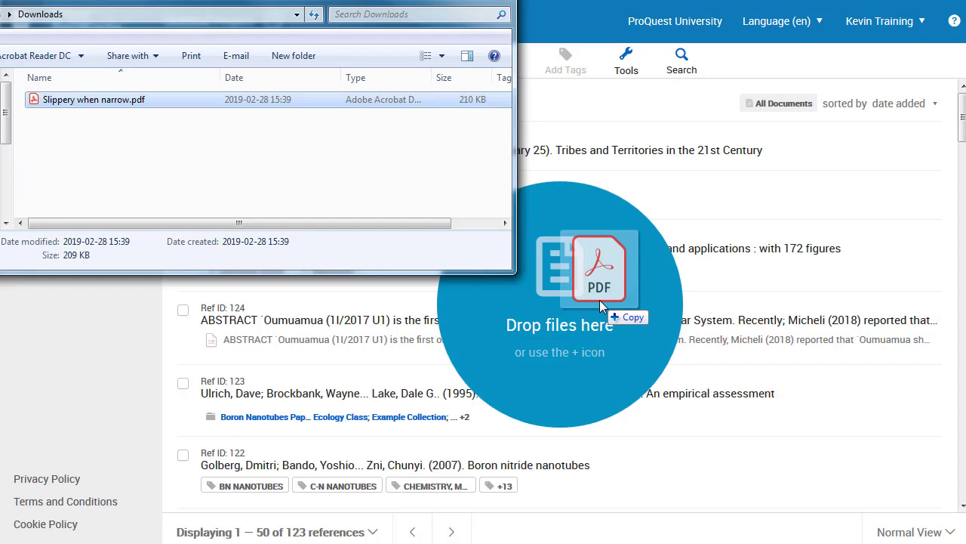
- Add Slippery when narrow.pdf to the library and review the details of the reference extracted from it
click(444, 4)
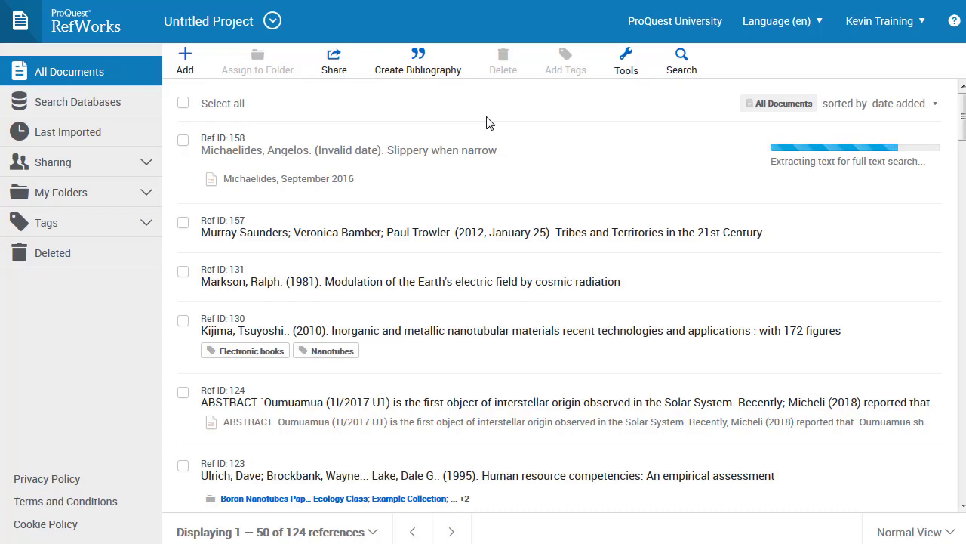
click(442, 160)
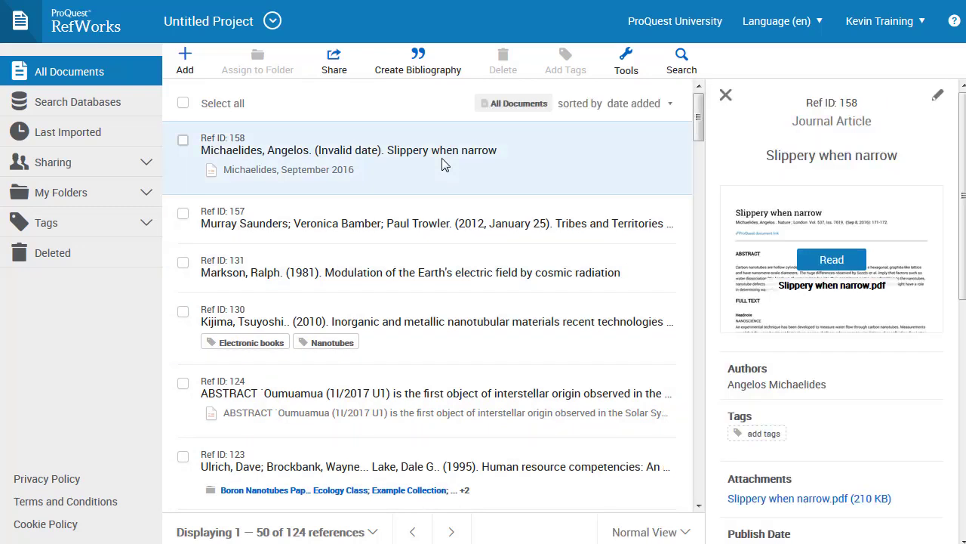
scroll(919, 398, down, 5)
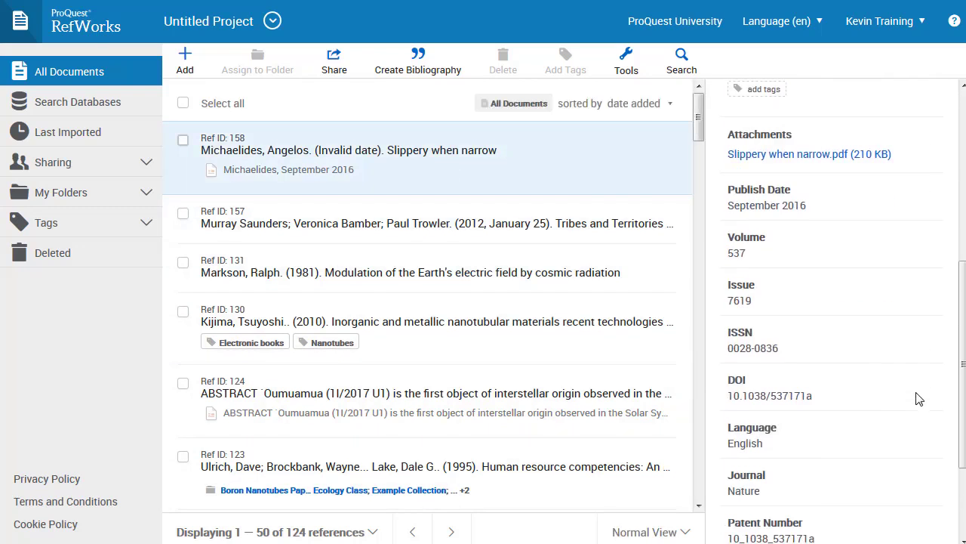
scroll(919, 399, up, 5)
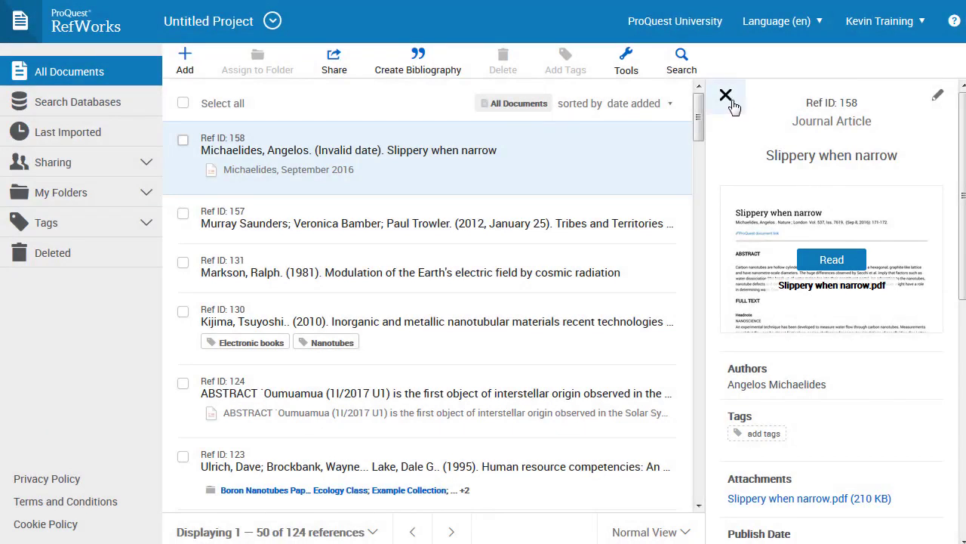
click(727, 96)
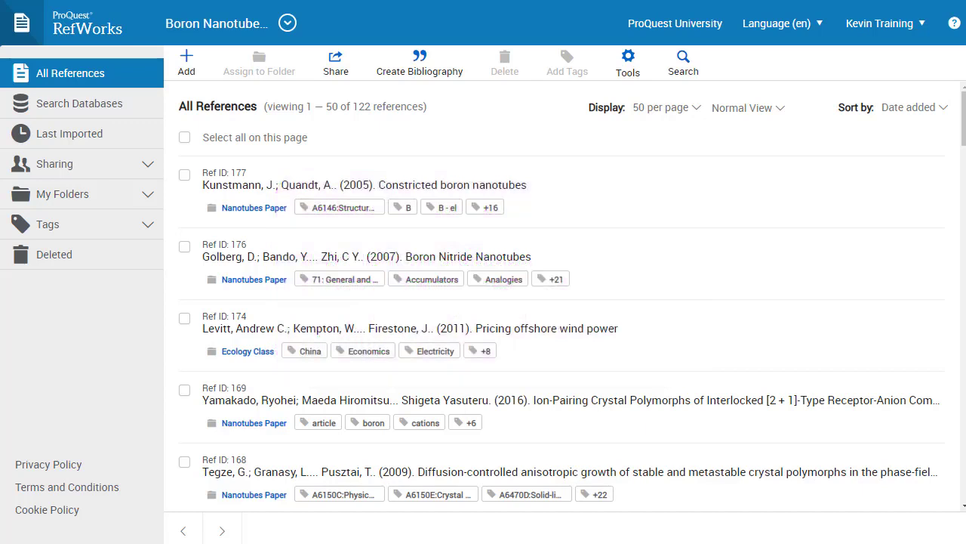
- Start an import from Legacy RefWorks into the Boron Nanotubes Project and authorize it
click(199, 60)
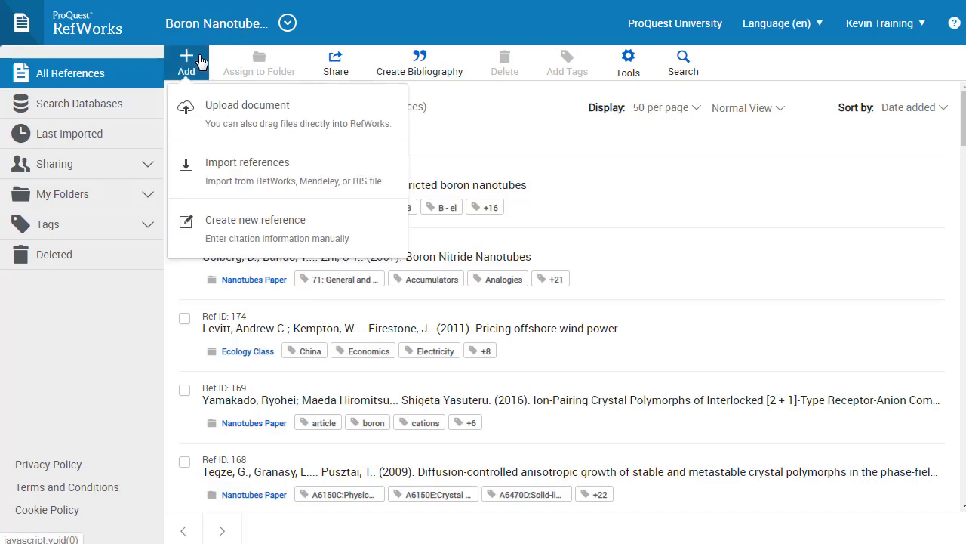
click(219, 180)
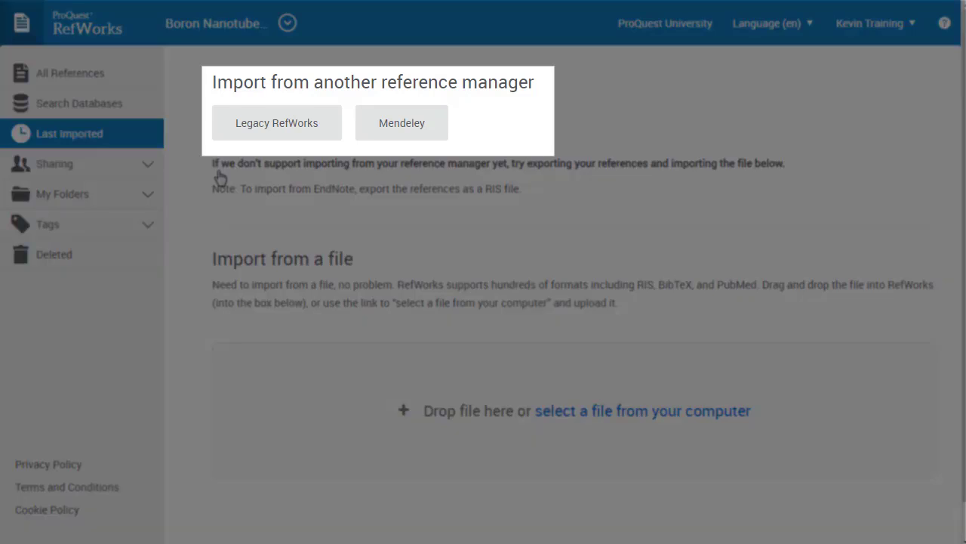
click(296, 136)
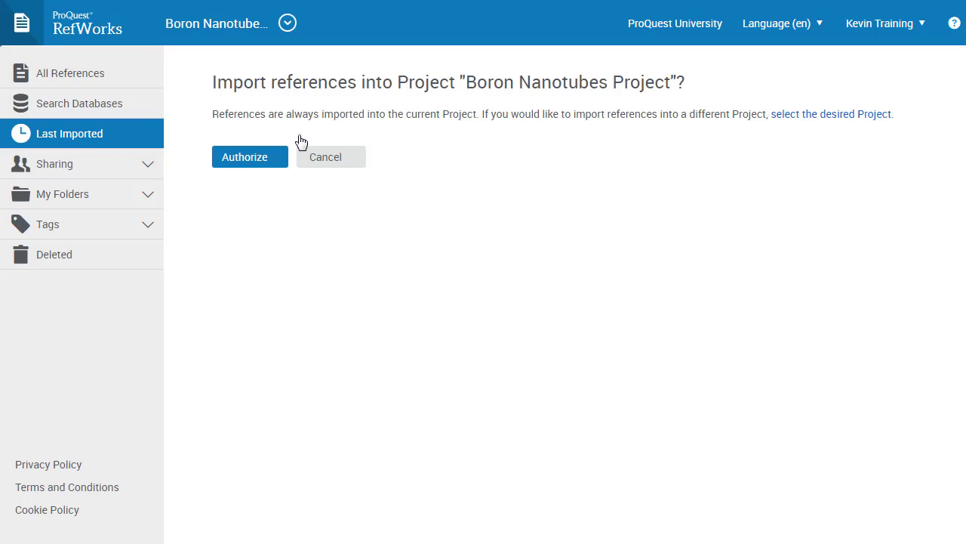
click(280, 166)
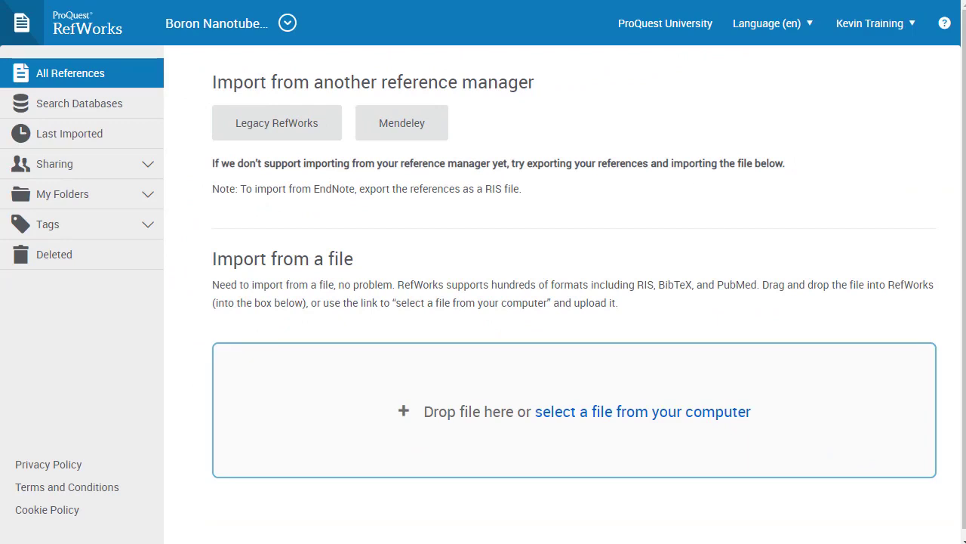
- Load citations.nbib from the References folder for import in the NLM PubMed format
key(alt+Tab)
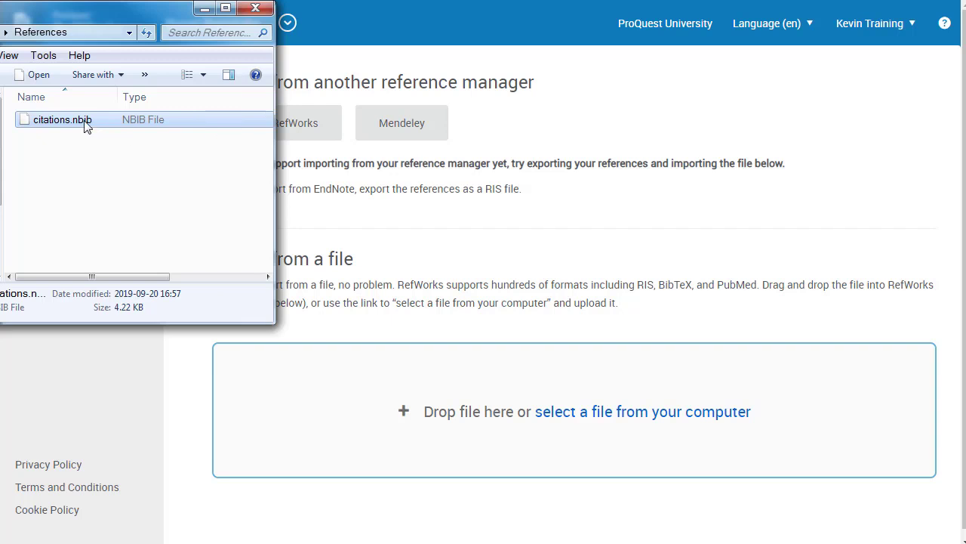
drag(86, 122, 511, 412)
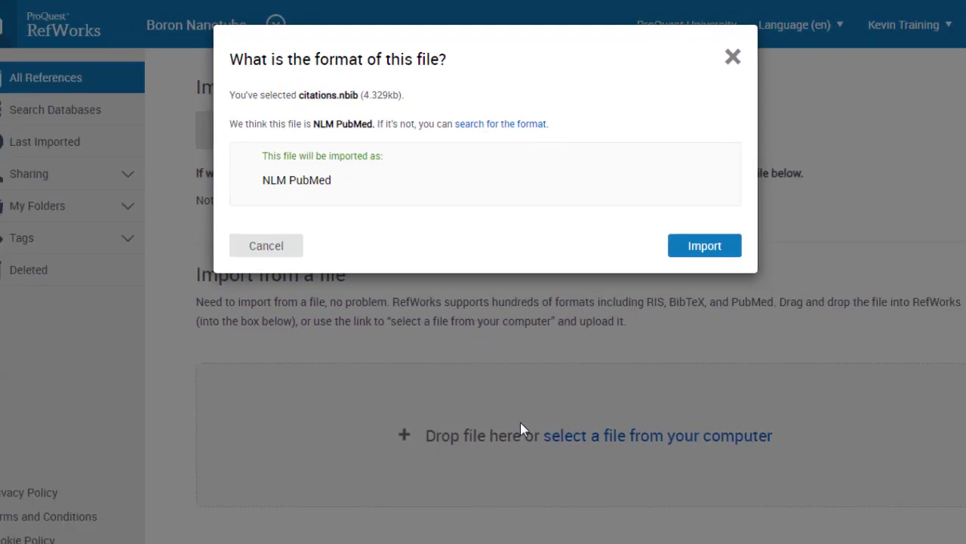
click(678, 238)
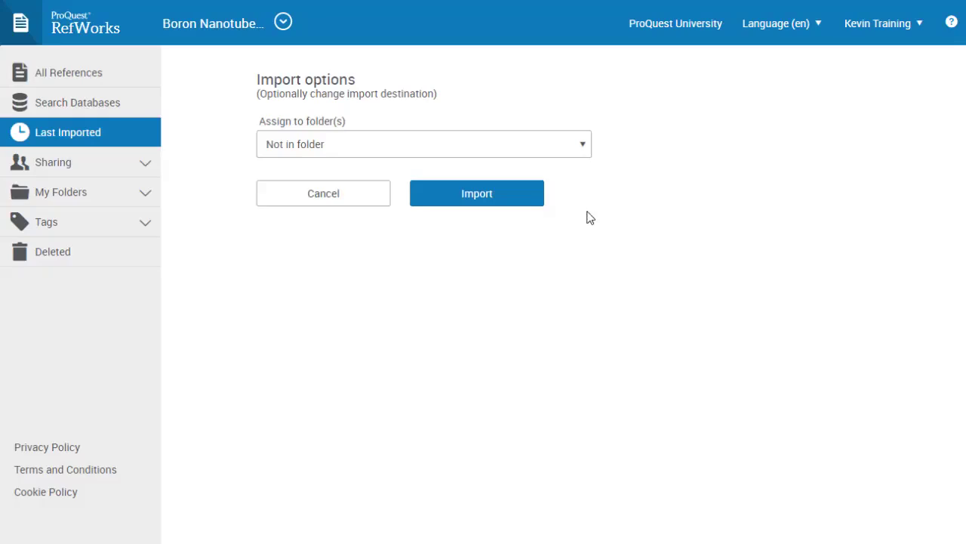
- Assign the incoming references to the Ecology Class folder and complete the import
click(465, 143)
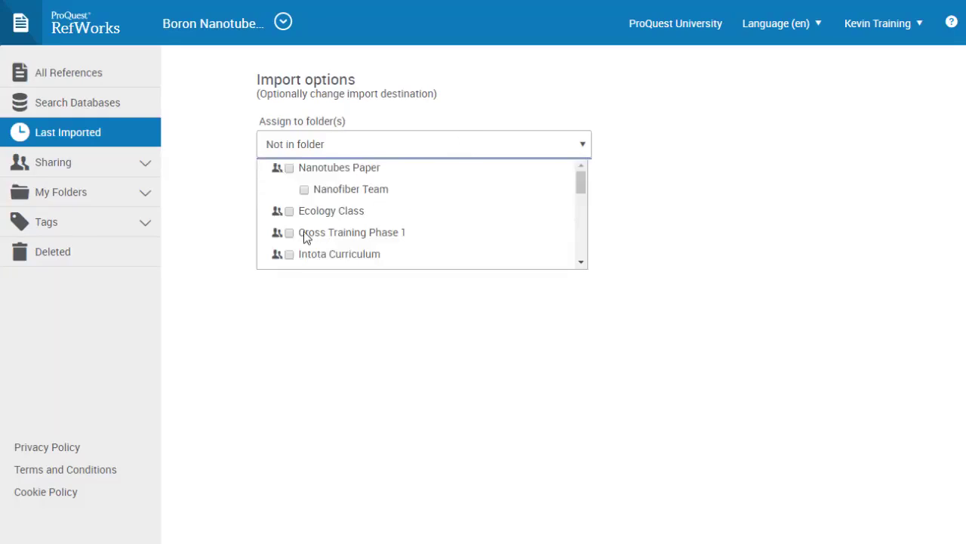
click(293, 215)
click(330, 297)
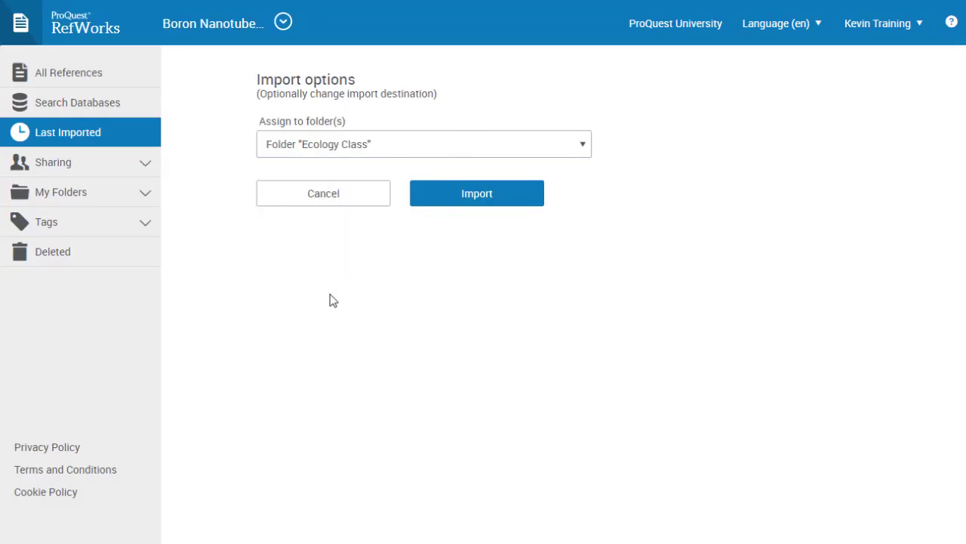
click(448, 202)
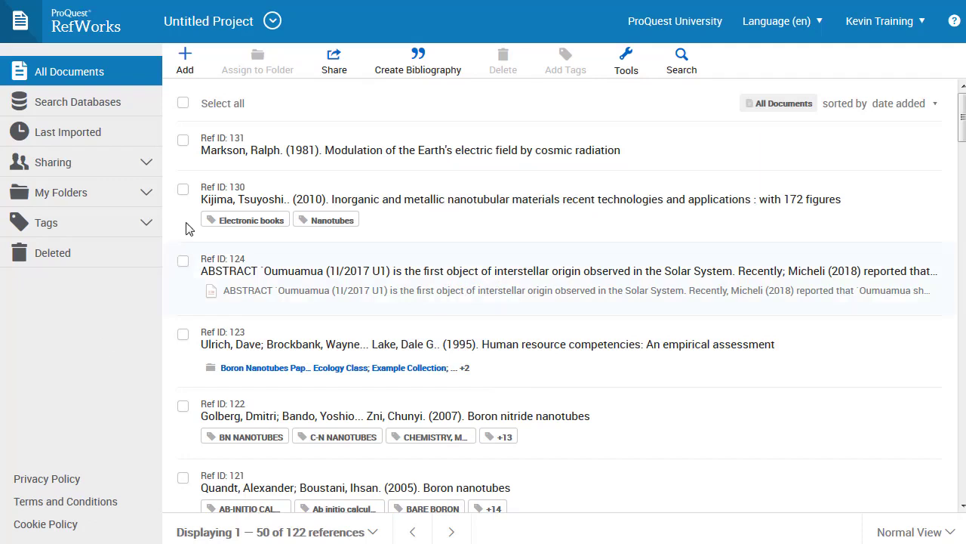
- Create a new Book reference titled "Tribes and Territories in the 21st Century: Rethinking the Significance of Disciplines in Higher Education."
click(193, 77)
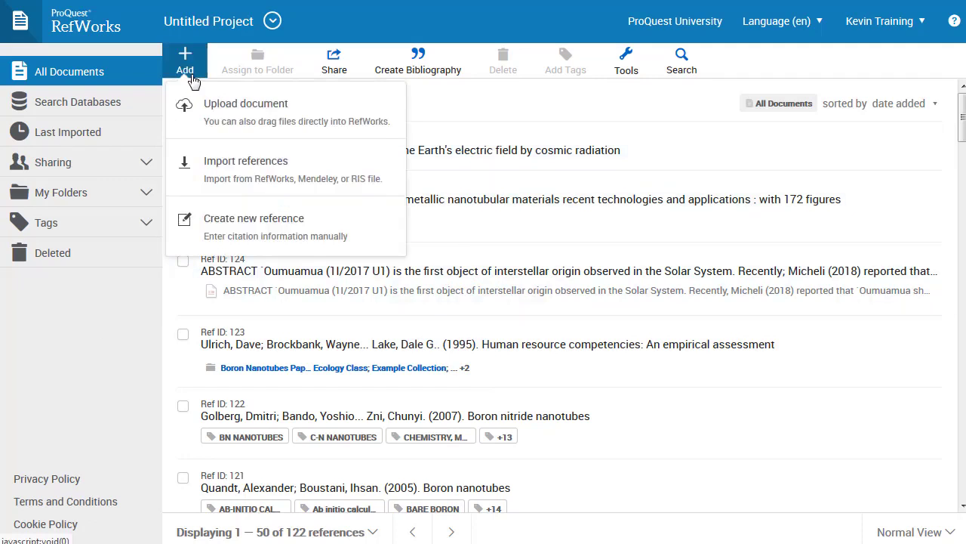
click(273, 244)
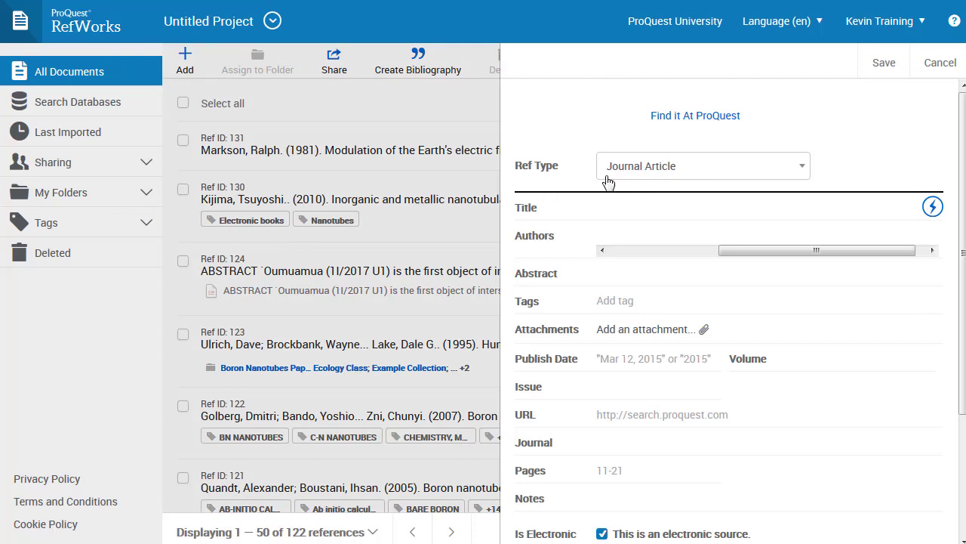
click(705, 173)
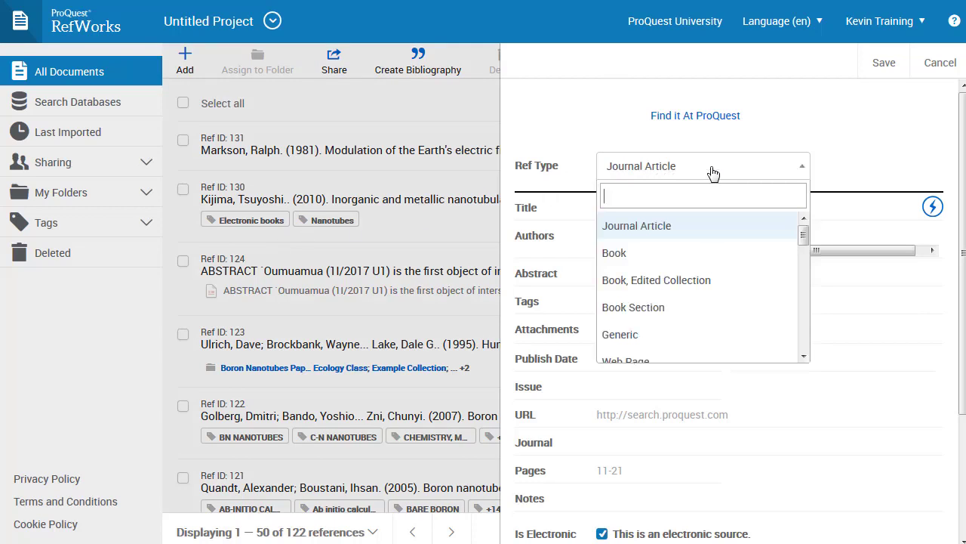
click(715, 254)
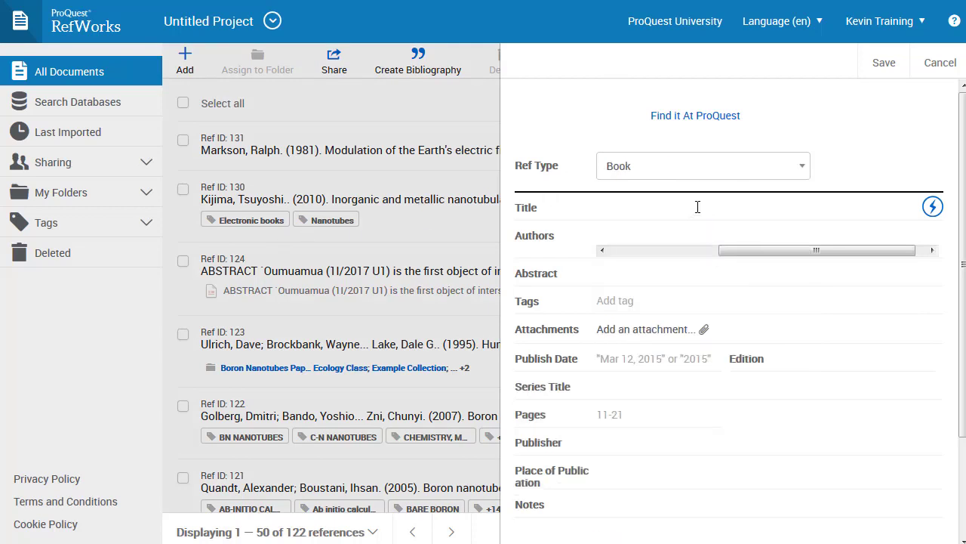
text(Tribes and Territories in the 21st Century: Rethinking the Significance of Disciplines in Higher Education.)
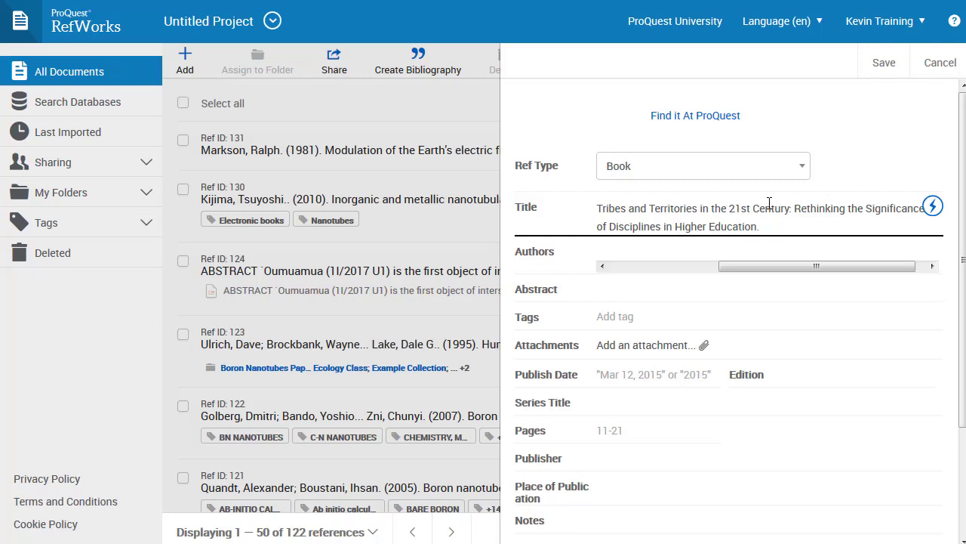
- Look up the reference by its title and fill it in from the 2012 three-author match "Tribes and Territories in the 21st Century"
click(934, 206)
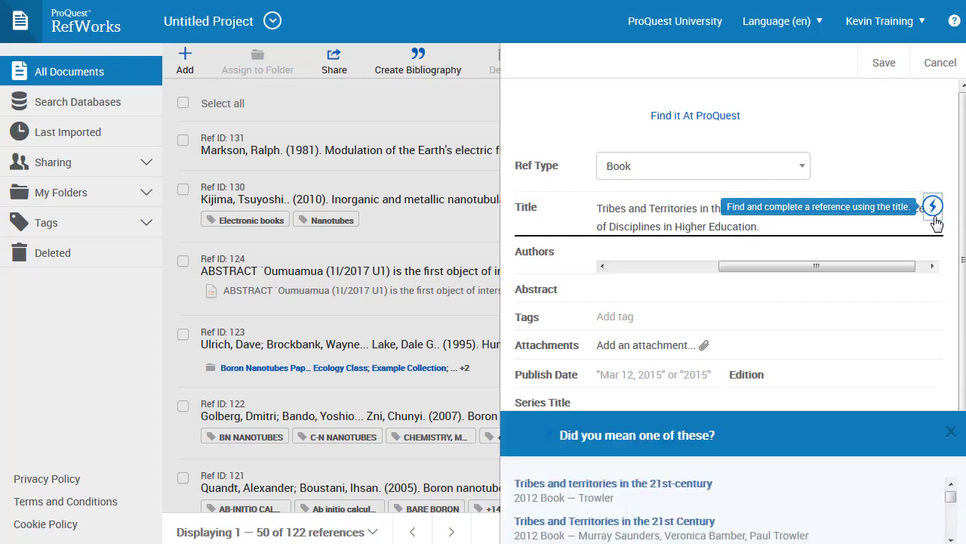
scroll(909, 523, down, 1)
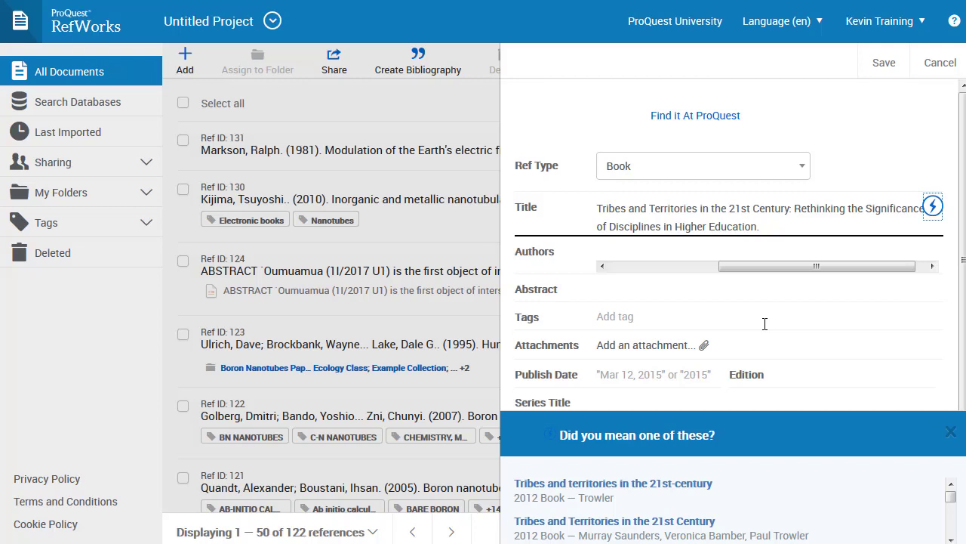
click(668, 532)
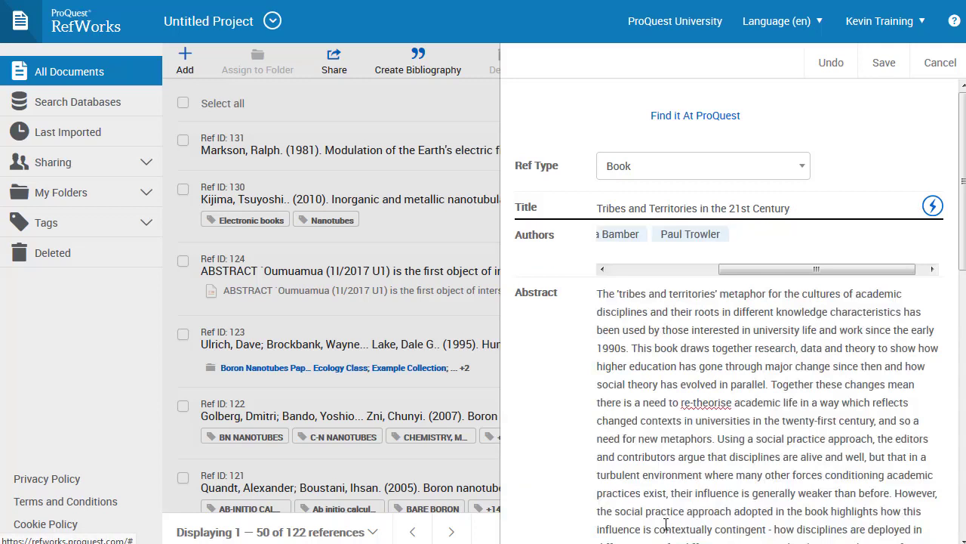
- Add the ISBN field to the book reference and save it
scroll(575, 486, down, 6)
scroll(575, 485, down, 3)
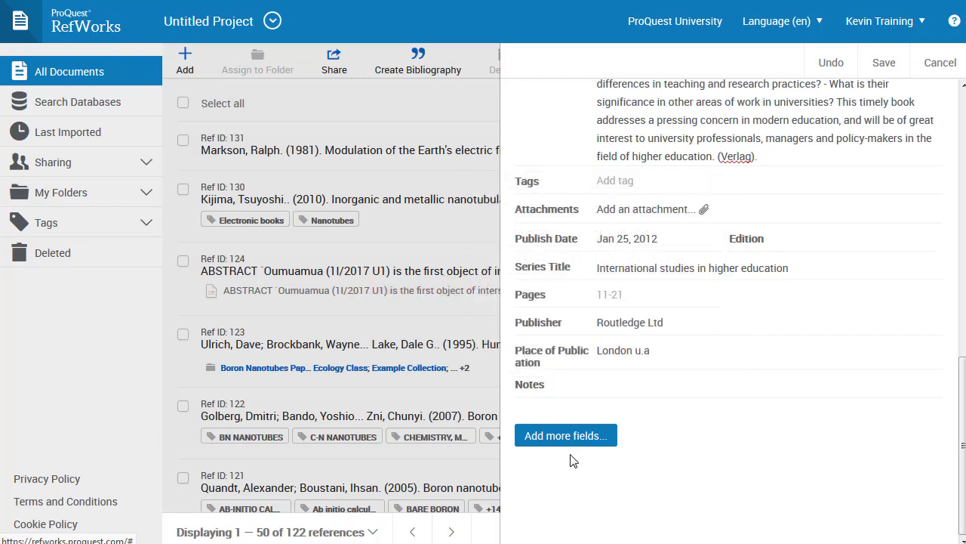
click(571, 446)
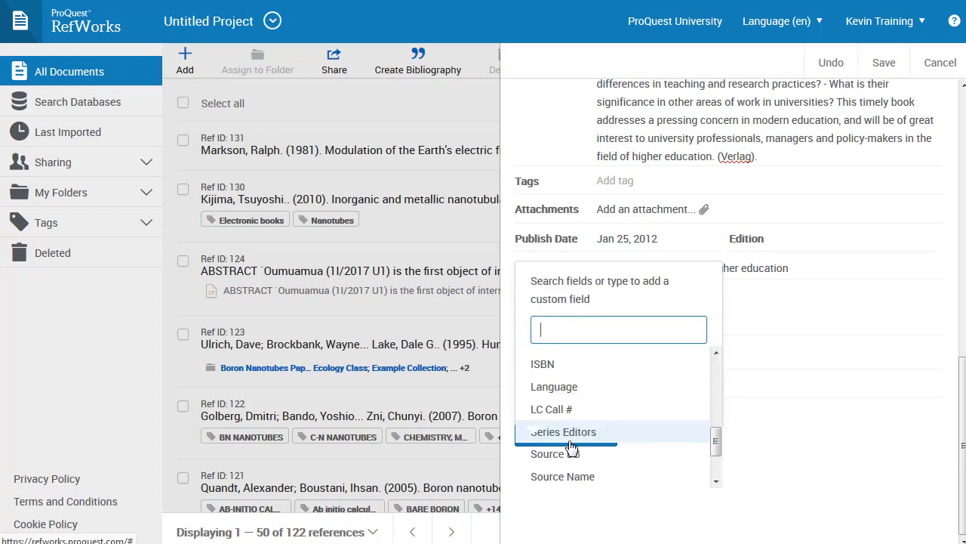
click(554, 366)
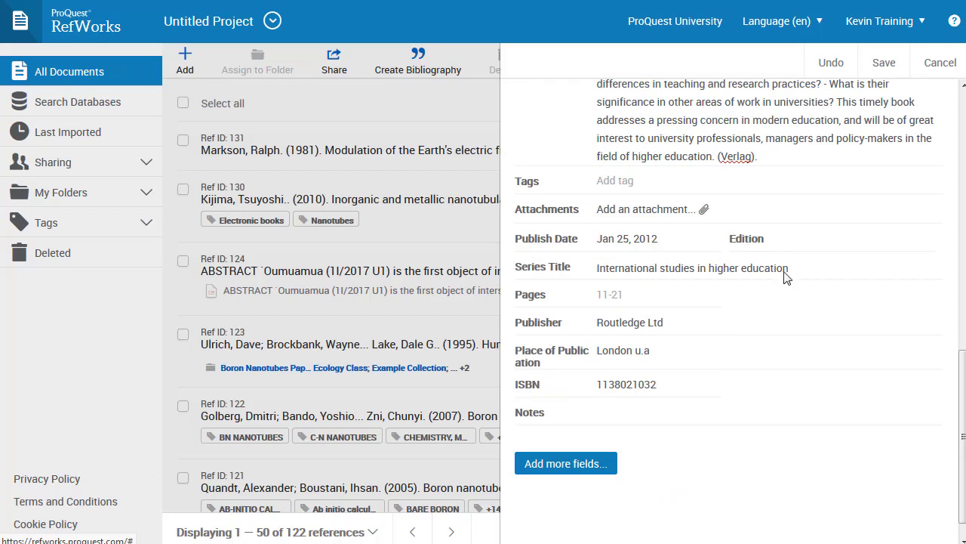
click(884, 65)
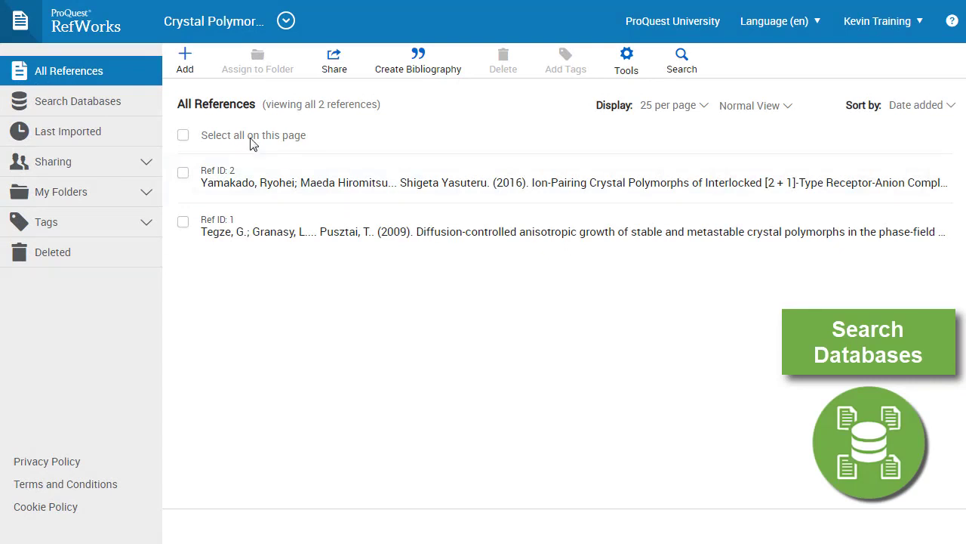
- Search the PubMed database for "kidney stone crystal" and select the result "Proteomics of Crystal-Cell Interactions: A Model for Kidney Stone Research"
click(155, 103)
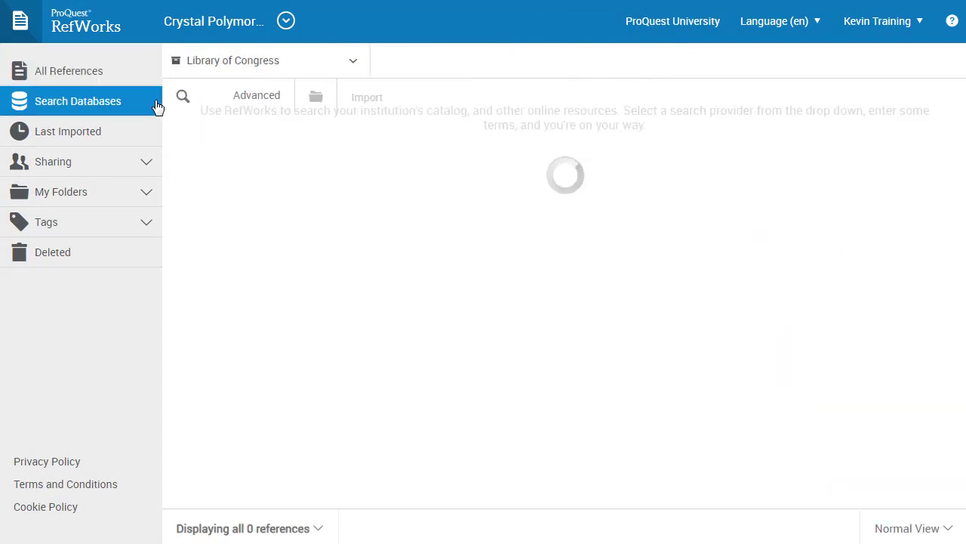
click(352, 66)
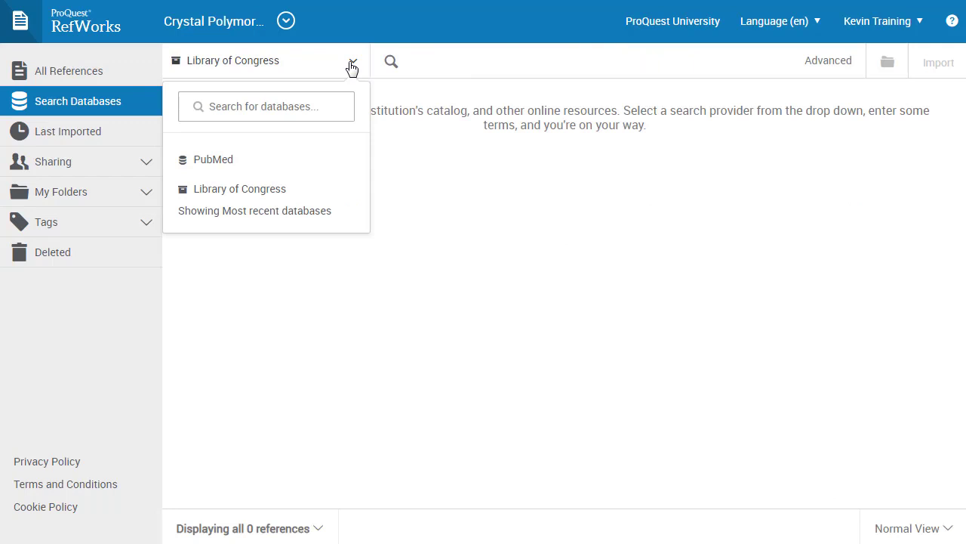
click(234, 163)
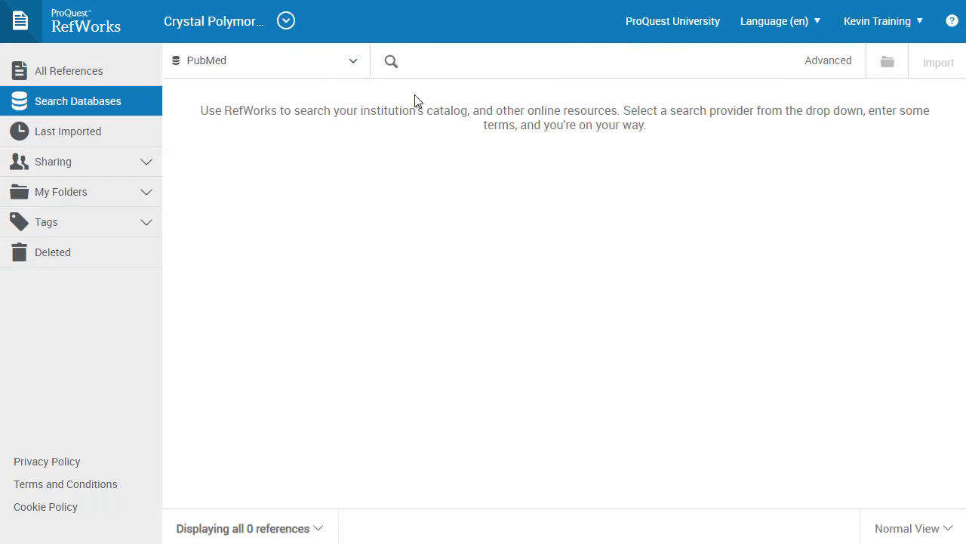
text(kidney stone crystal)
click(391, 62)
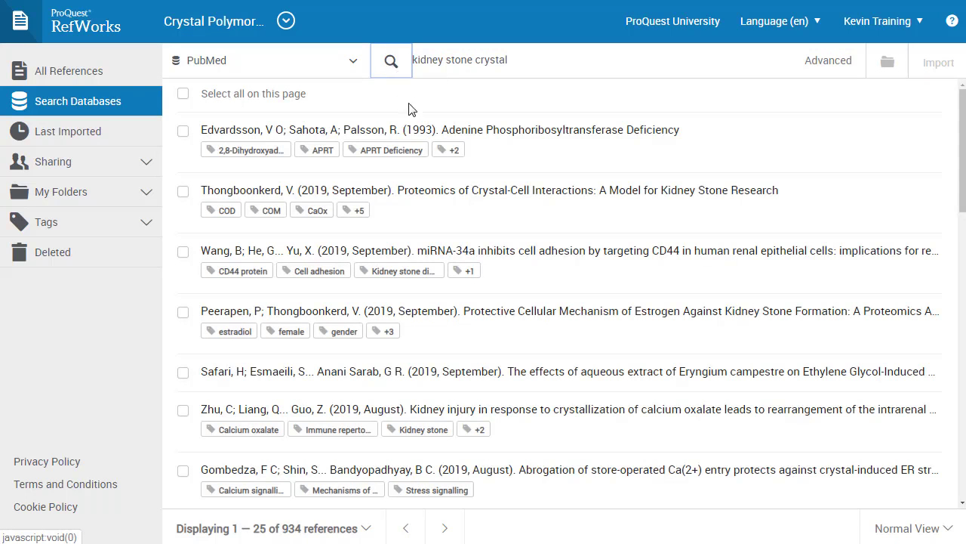
click(445, 202)
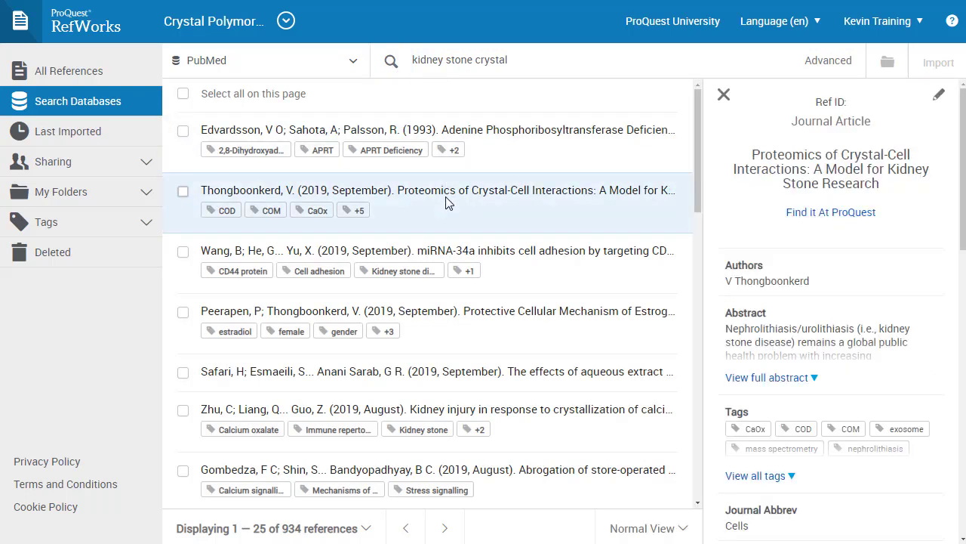
click(182, 191)
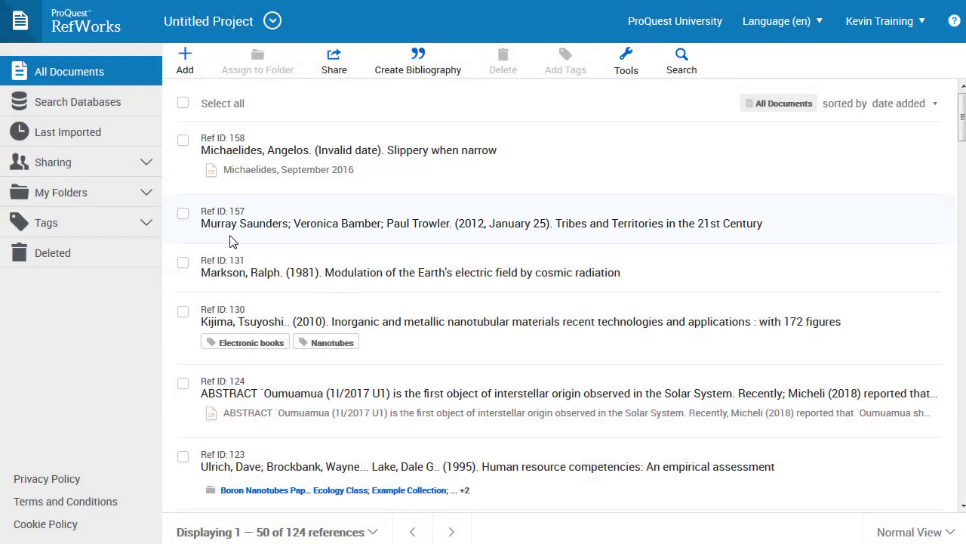
- Open the "Tribes and Territories in the 21st Century" reference and look for its full text through Find it At ProQuest
click(232, 241)
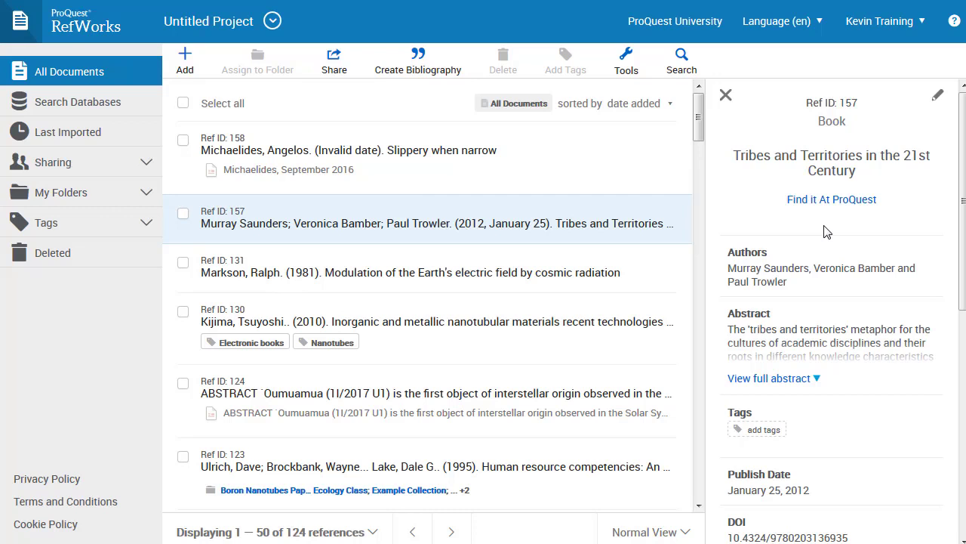
mouse_move(831, 205)
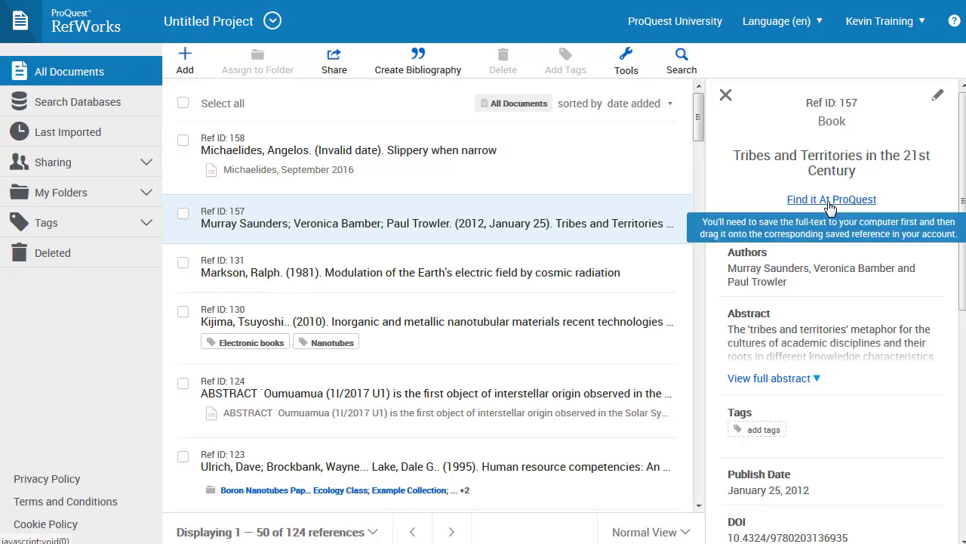
click(830, 200)
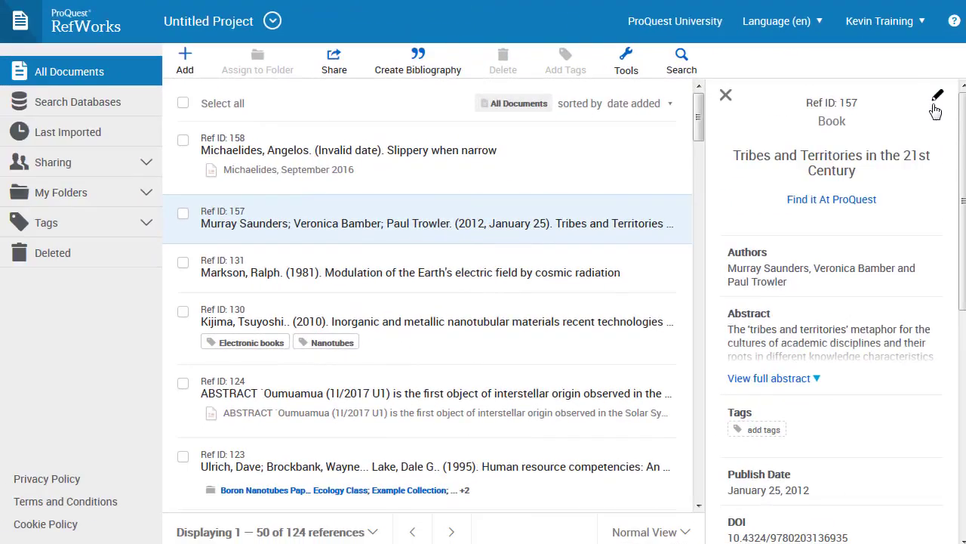
- Edit the book reference to attach Tribes and Territories in the 21st Century.pdf from Downloads, save it, and close its details
click(935, 101)
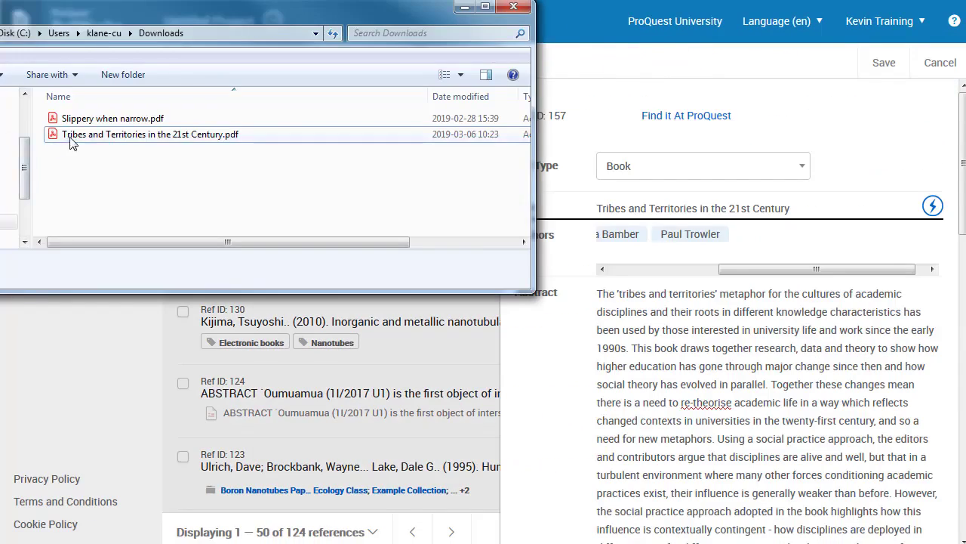
drag(74, 136, 714, 292)
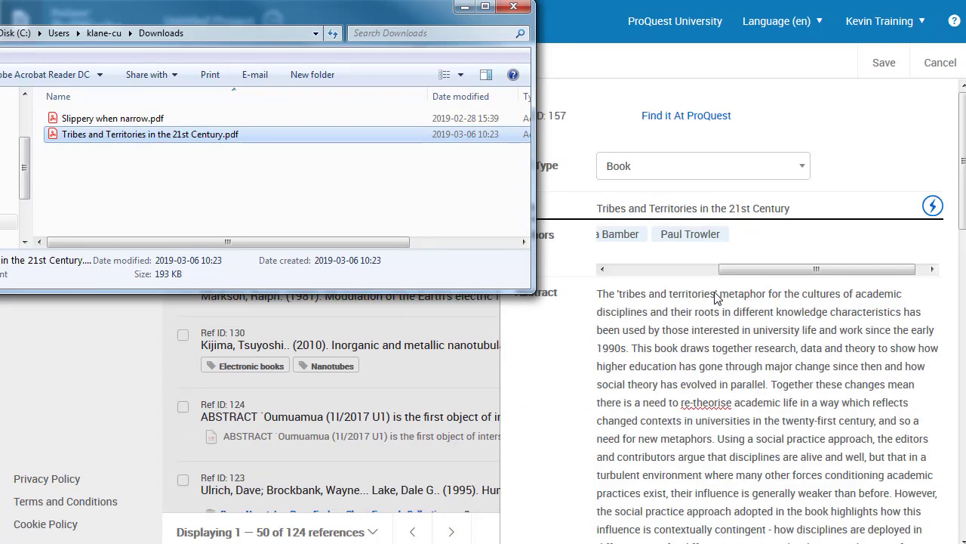
click(463, 8)
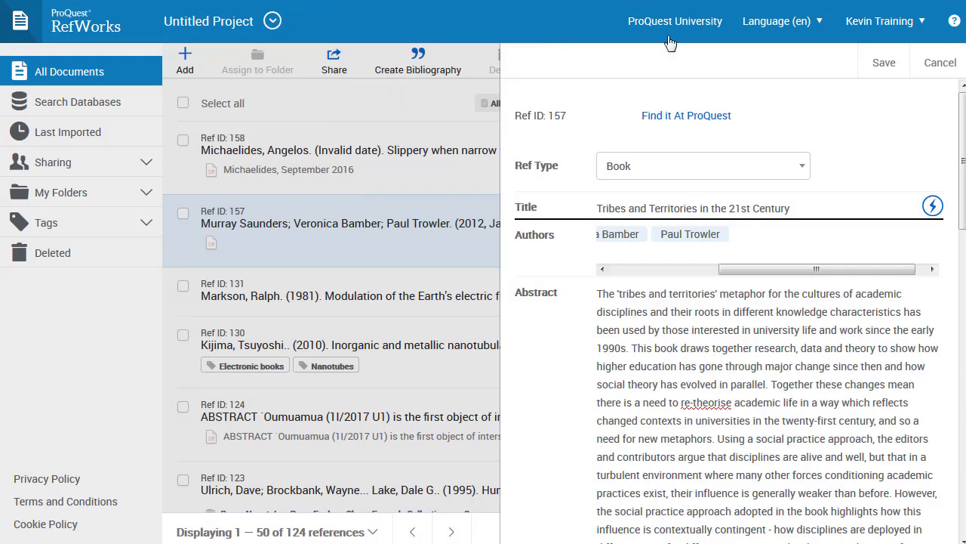
click(893, 67)
click(726, 94)
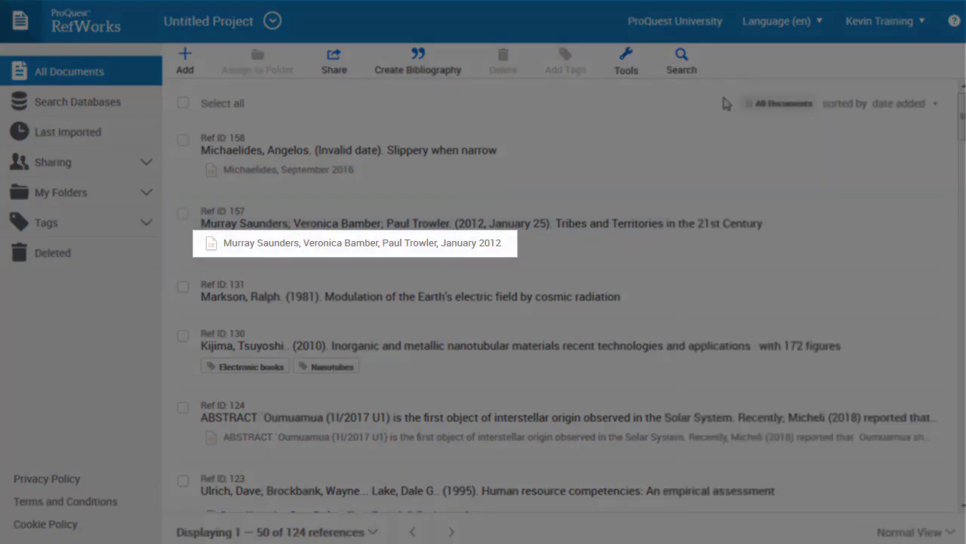